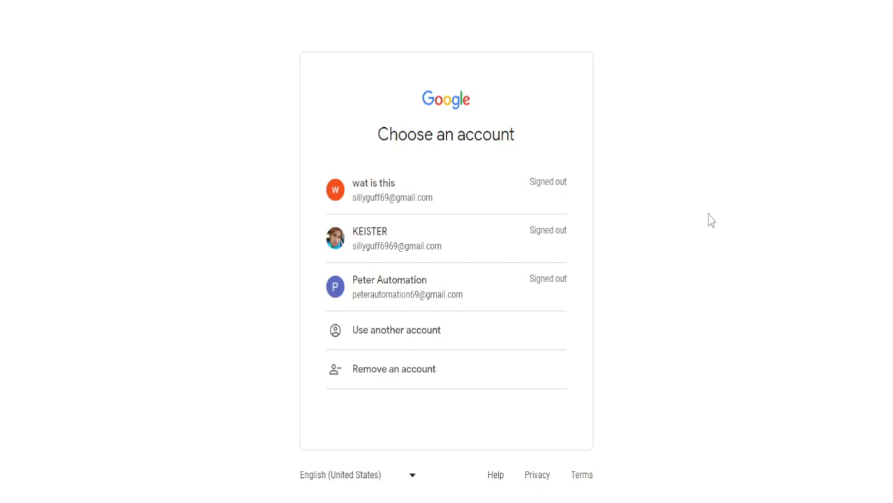
- Sign in to the third listed Google account by entering the account password
left_click(511, 291)
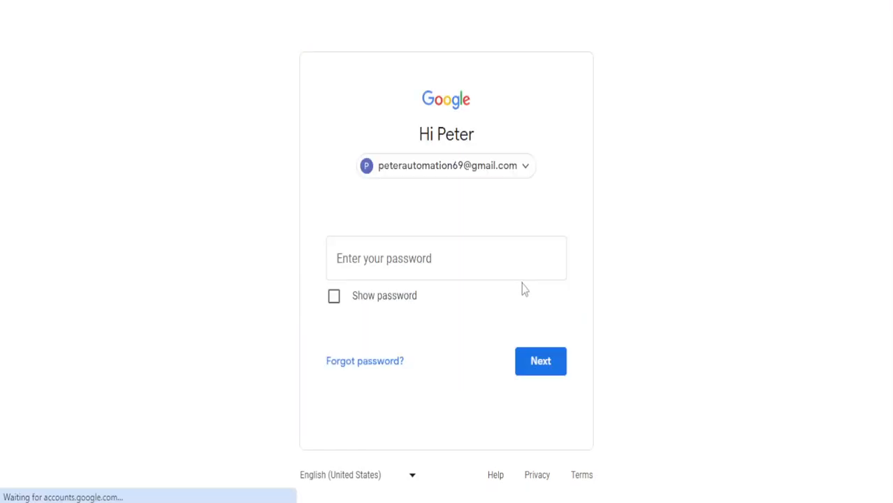
left_click(468, 269)
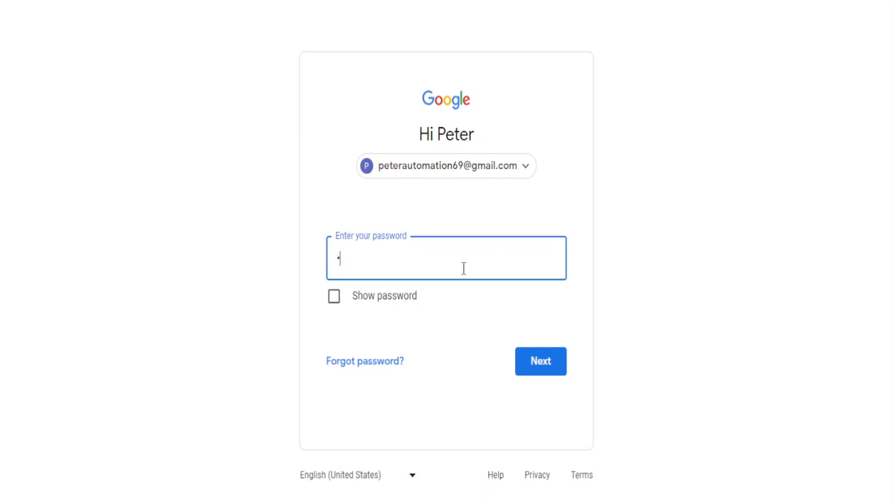
type("••••")
key("Return")
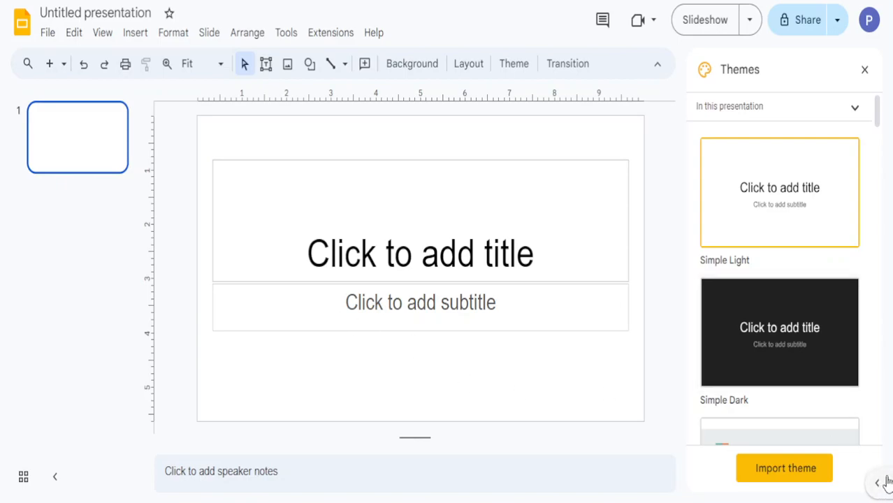
- Look through the sources for importing a theme, including Drive search, My Drive and shared files, and leave without importing
left_click(809, 473)
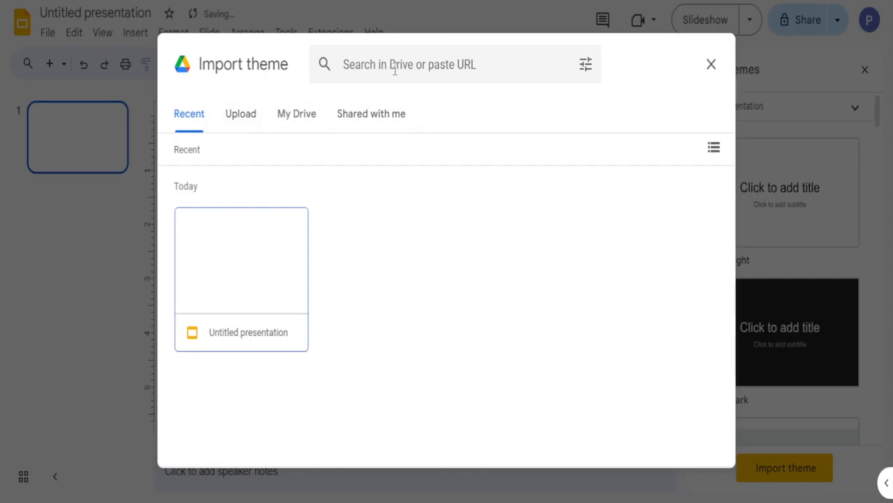
left_click(468, 68)
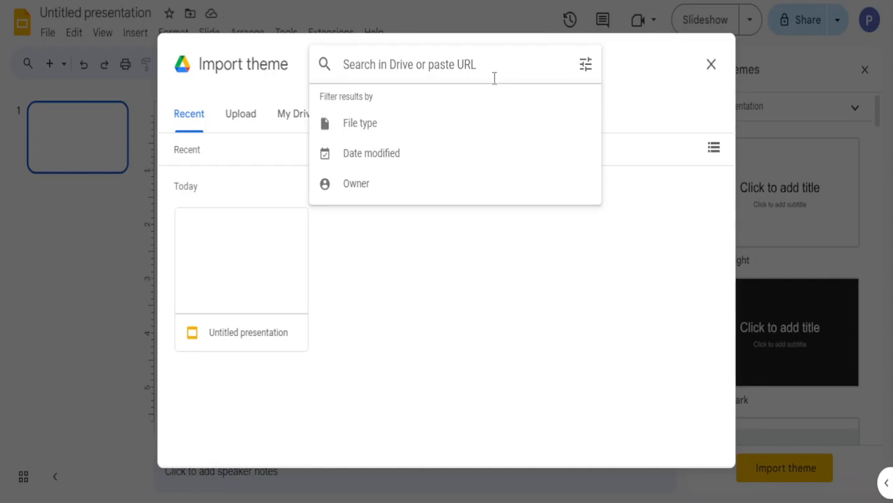
left_click(236, 129)
left_click(289, 123)
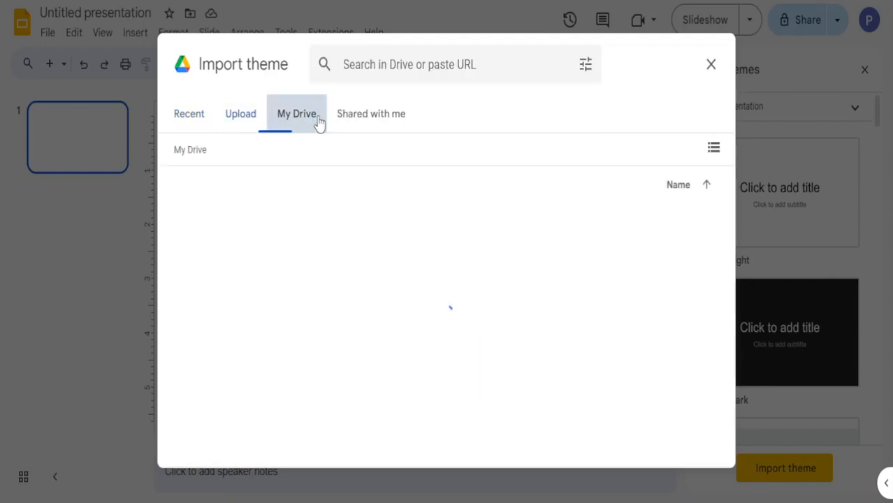
left_click(365, 117)
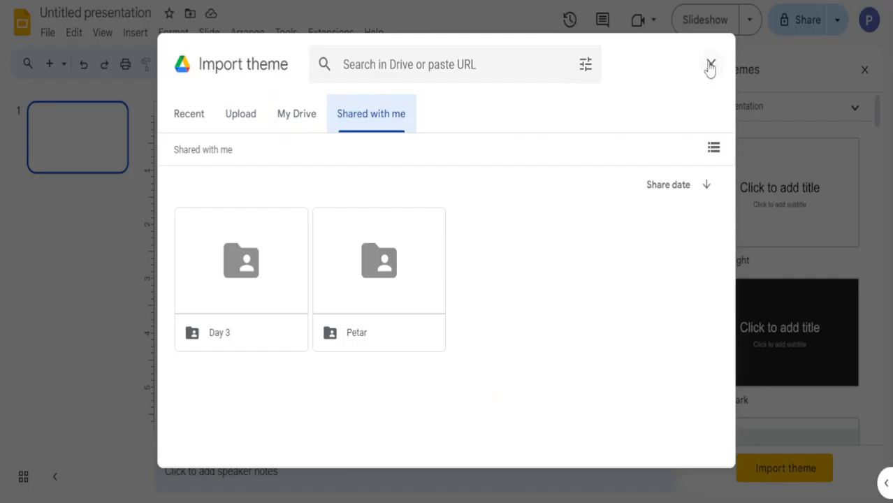
left_click(710, 65)
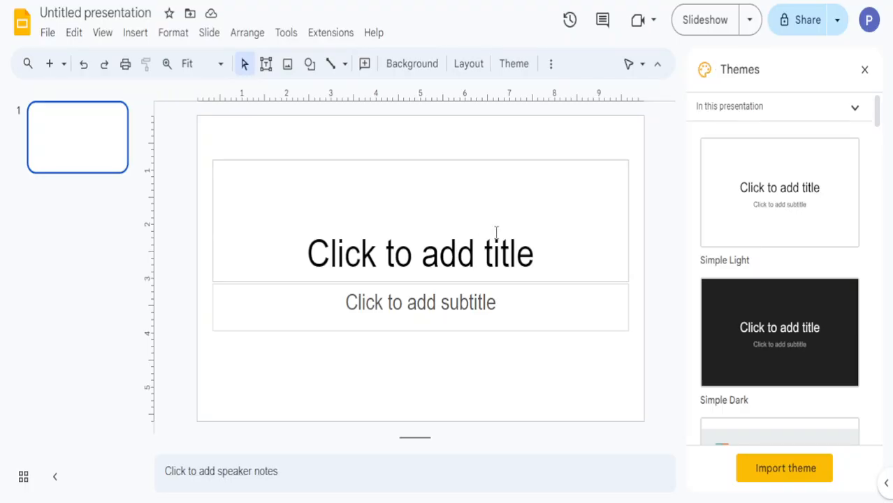
- Add a second slide with a title and body text layout after the title slide
left_click(466, 246)
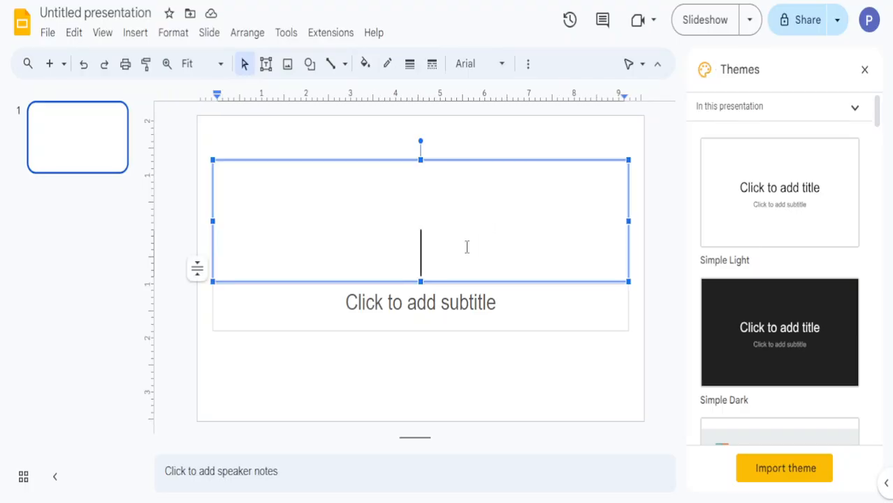
left_click(51, 68)
left_click(63, 64)
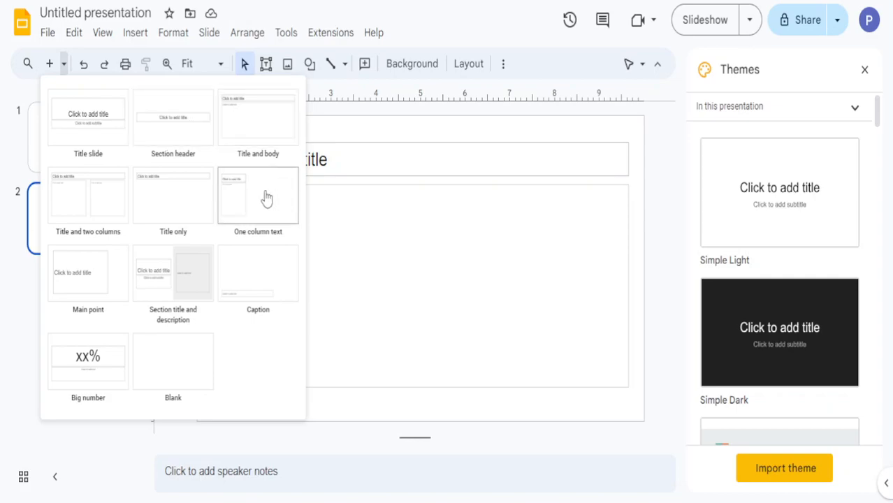
left_click(528, 256)
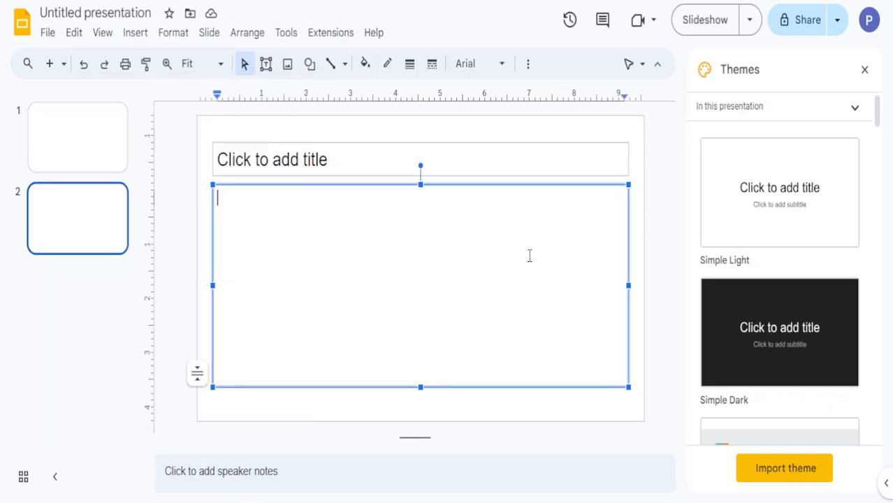
left_click(108, 154)
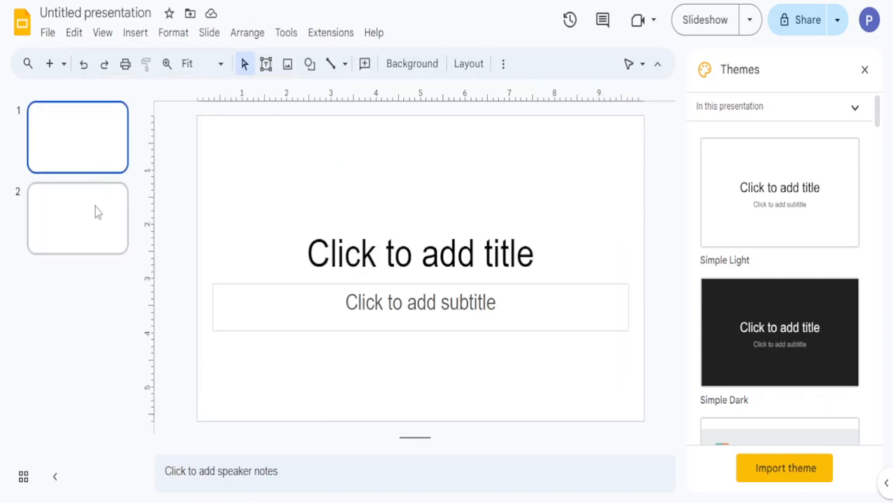
left_click(97, 214)
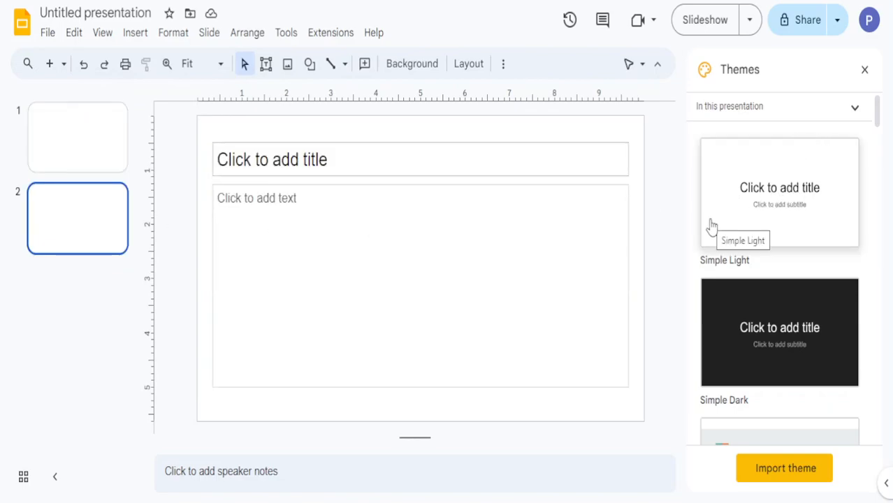
- Apply the Beach Day theme to the presentation and check how both slides look
scroll(823, 269, "down", 15)
scroll(822, 251, "down", 15)
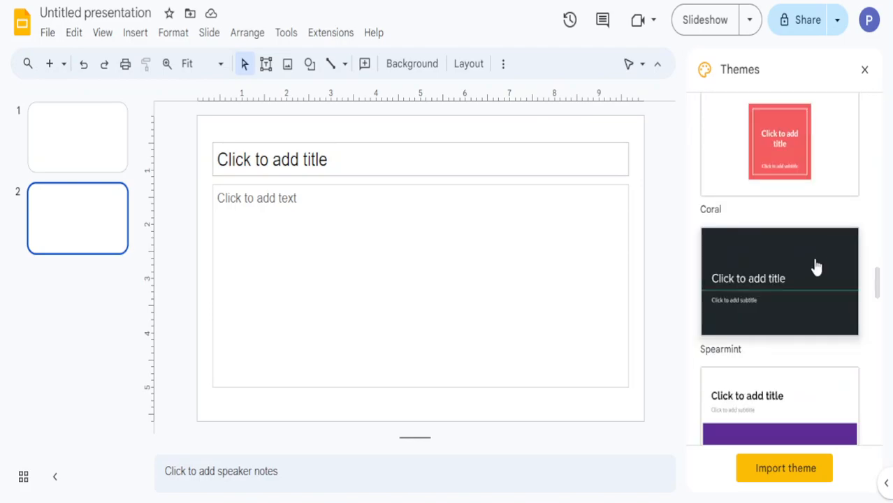
scroll(816, 264, "up", 15)
left_click(816, 268)
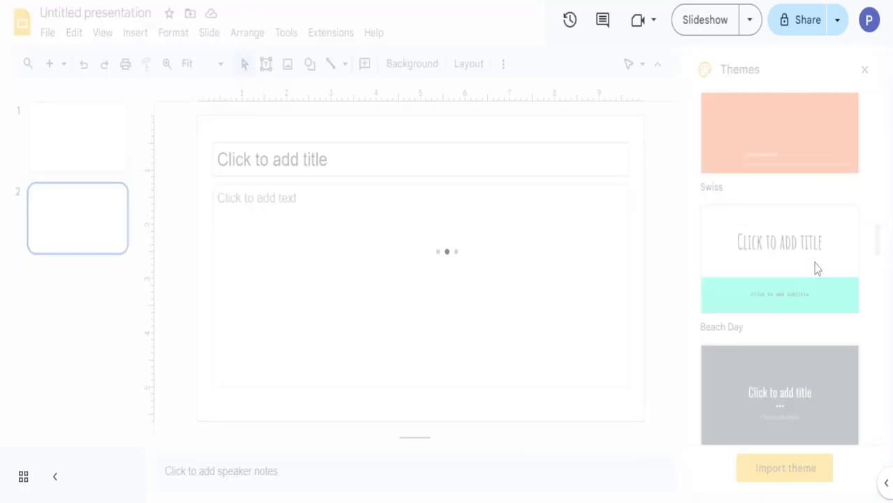
left_click(864, 70)
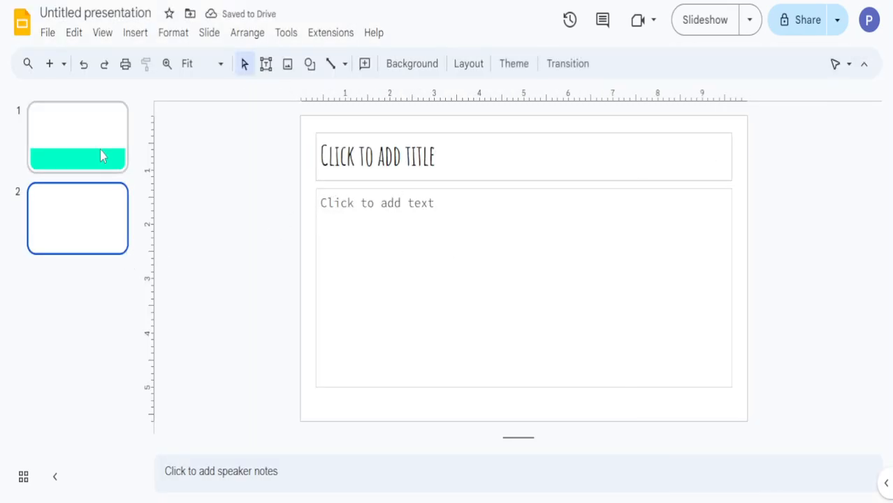
left_click(100, 157)
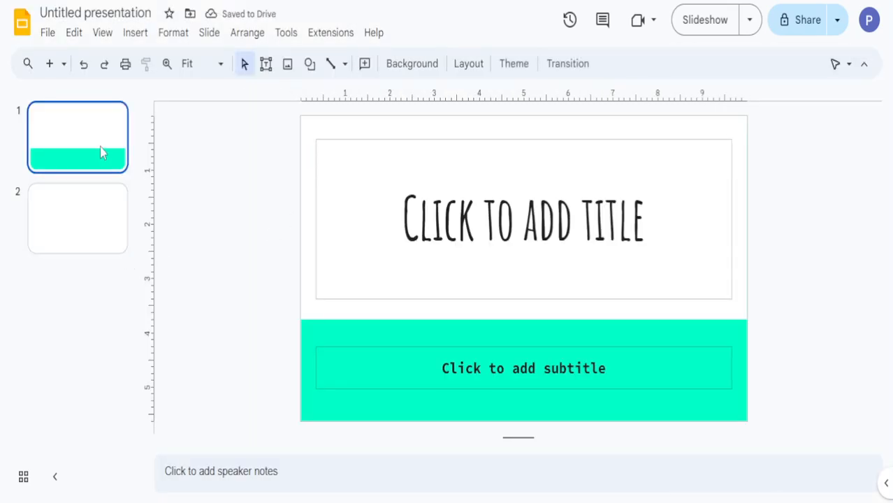
left_click(89, 227)
left_click(457, 173)
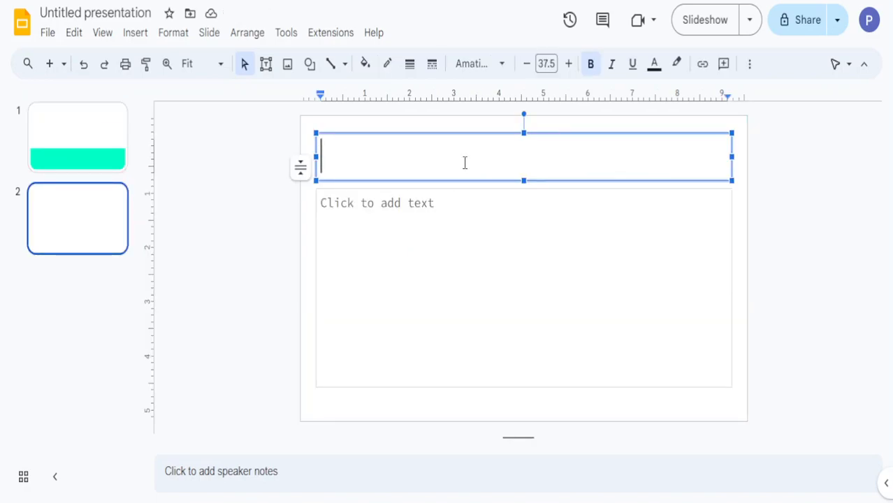
- Fill in the first slide with the title "Summer Days" and a subtitle of "By" followed by the author's name
left_click(82, 146)
left_click(540, 215)
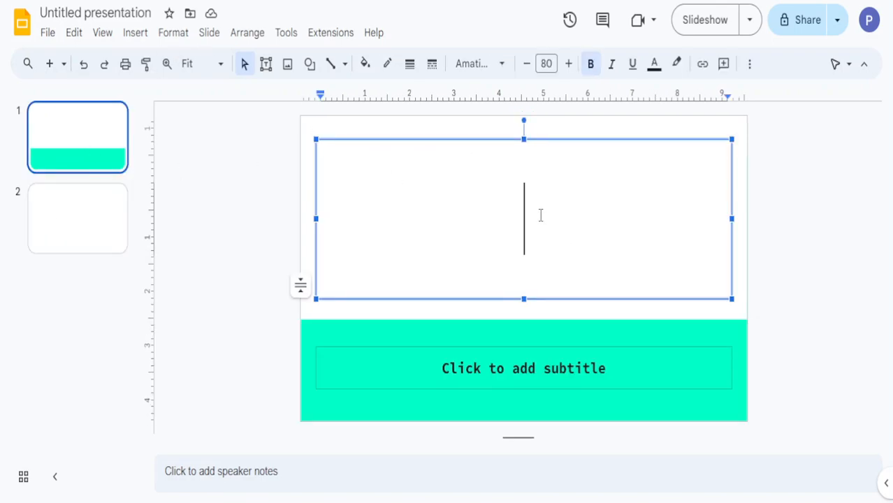
type("Summer Days")
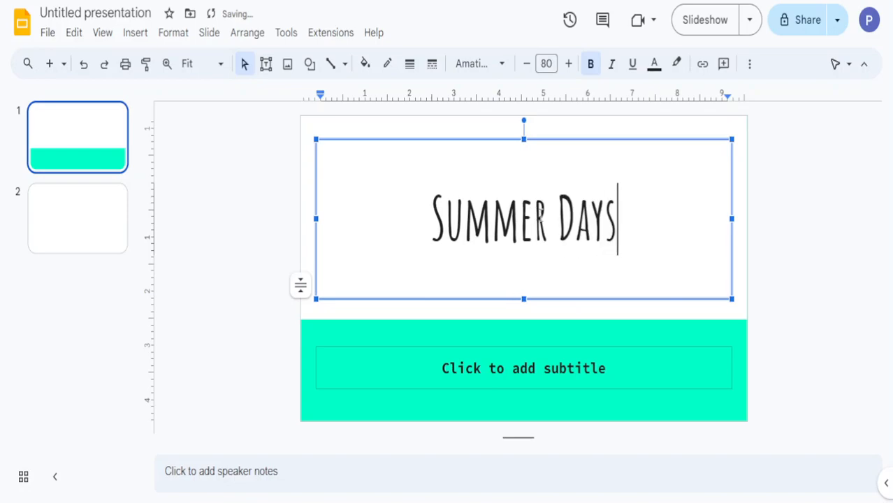
left_click(613, 375)
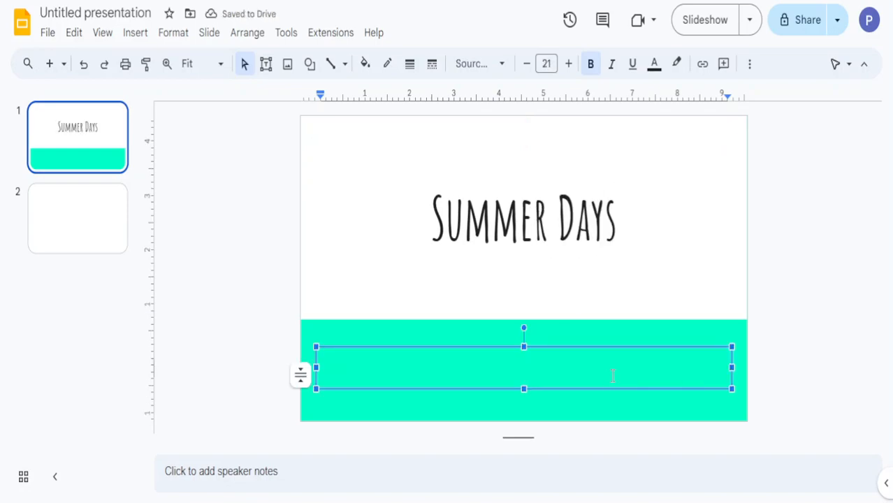
type("By")
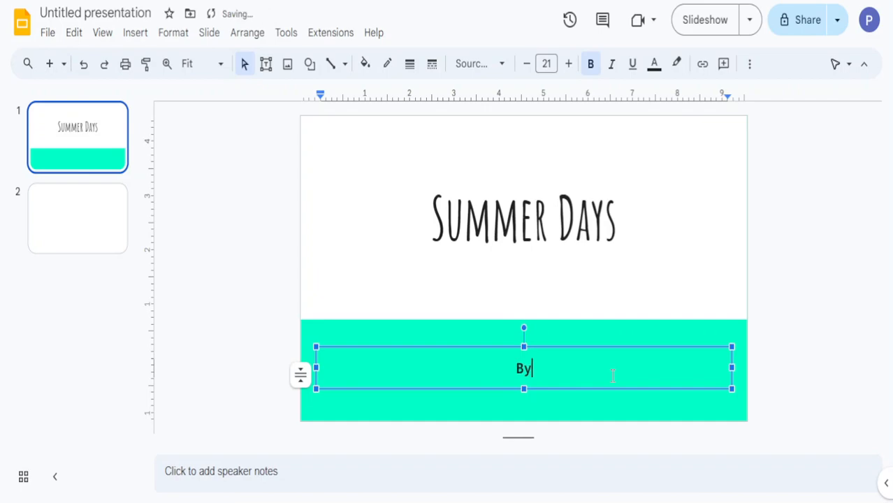
type(" Ned Tech")
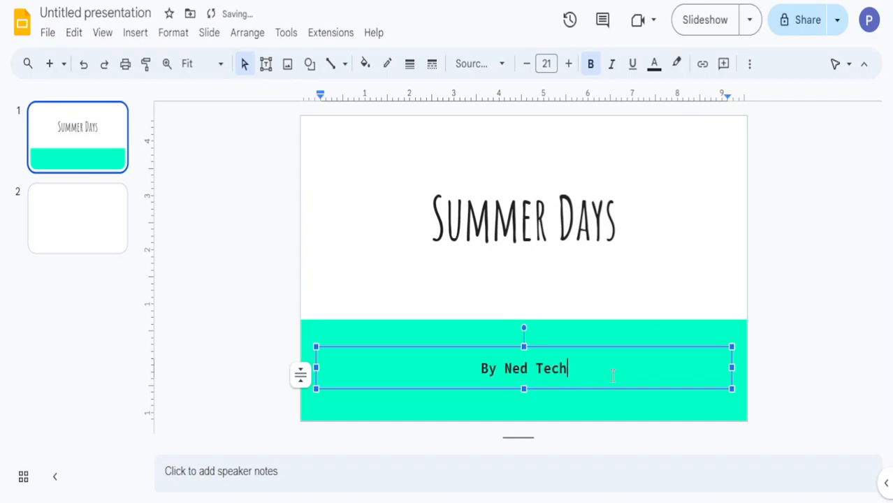
- Set the second slide's title formatting to font size 45 with italic and underline
left_click(100, 210)
left_click(467, 169)
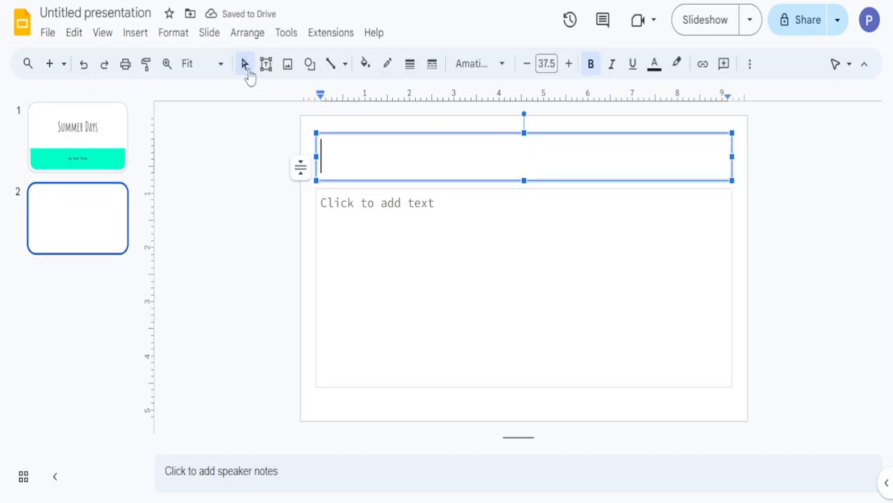
key("Escape")
key("Escape")
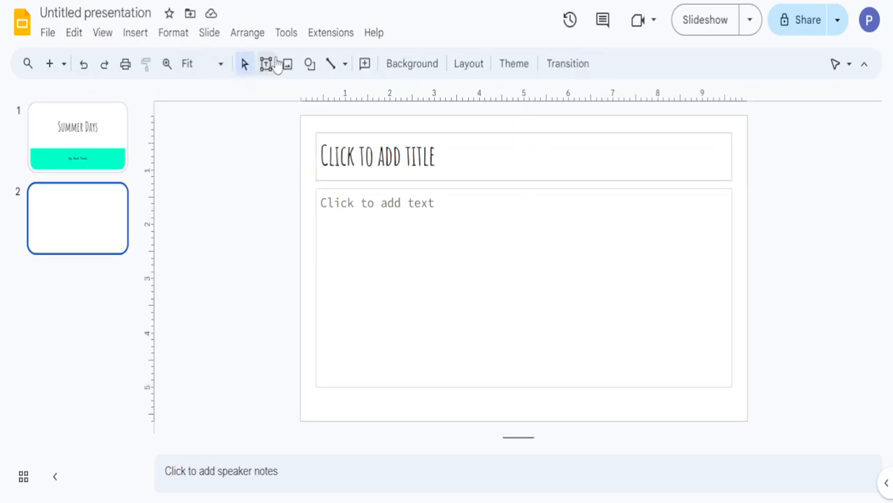
left_click(429, 162)
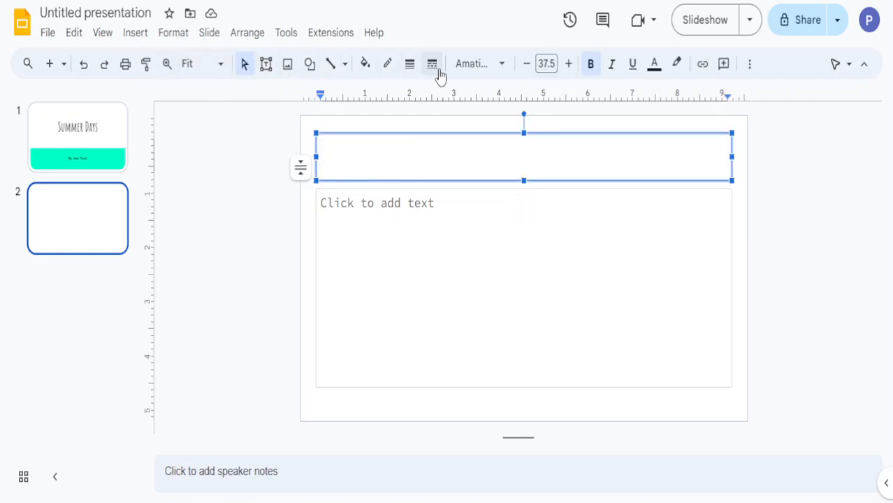
left_click(569, 64)
left_click(591, 65)
left_click(612, 67)
left_click(632, 66)
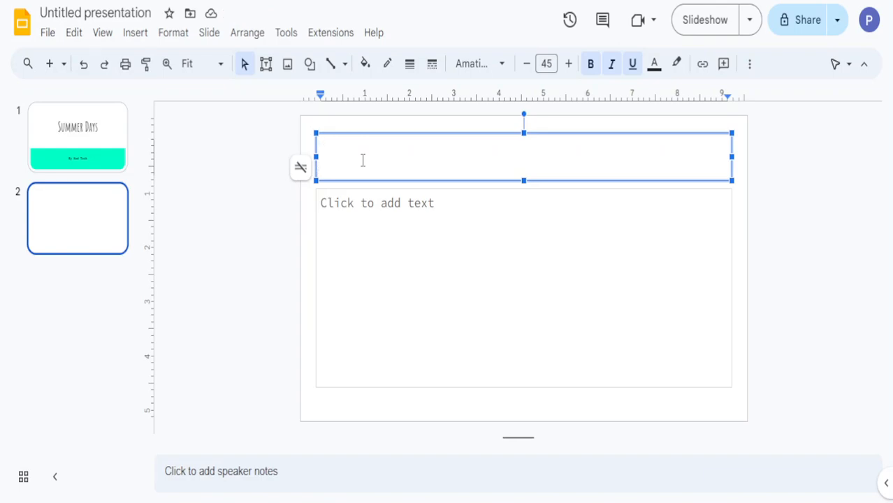
- Enter "I love Summer days" as the second slide's title
type("I")
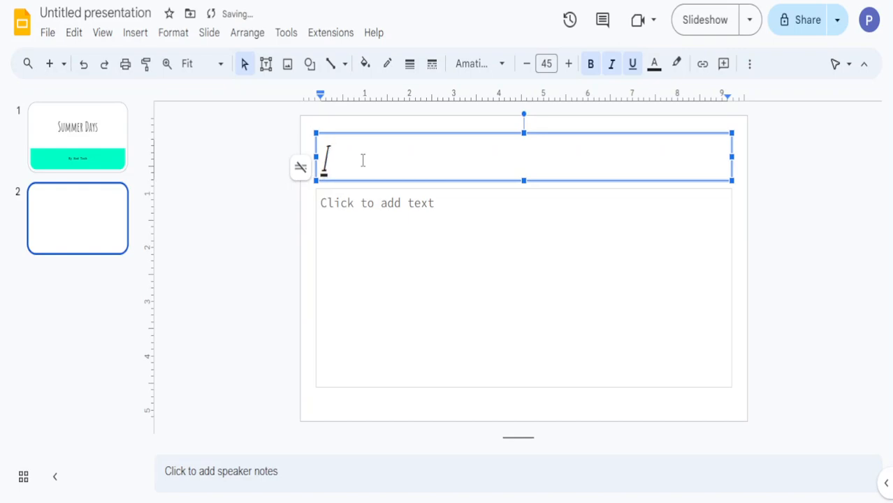
key("alt+f")
key("Escape")
type("LOVE SS")
key("BackSpace")
key("BackSpace")
key("BackSpace")
type("Summer ca")
key("BackSpace")
key("BackSpace")
type("days")
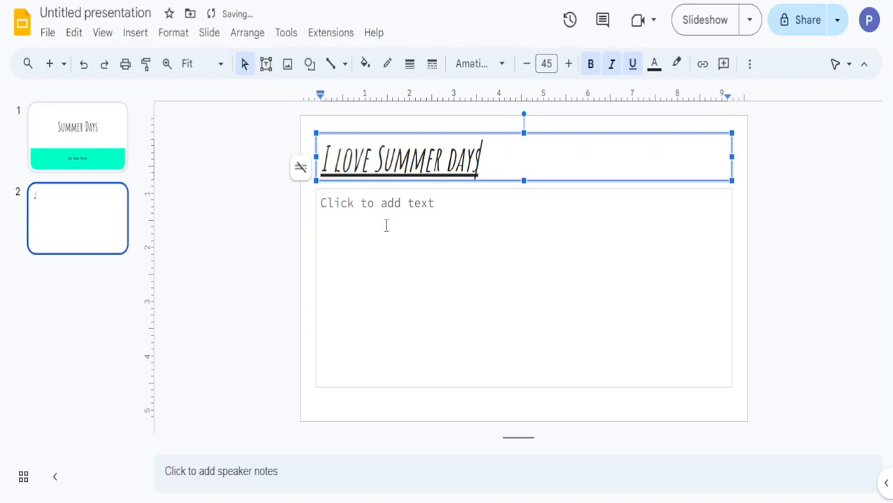
- Look over the formatting and insertion options available for the second slide's body text box
left_click(383, 224)
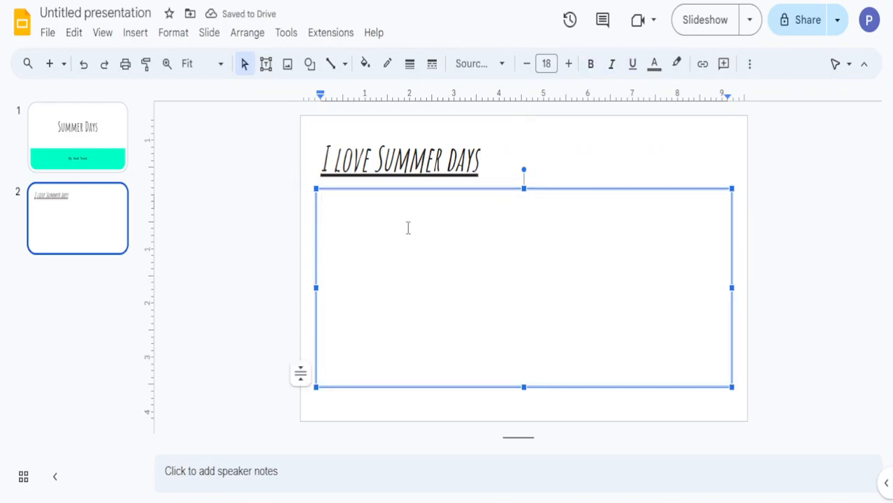
left_click(185, 34)
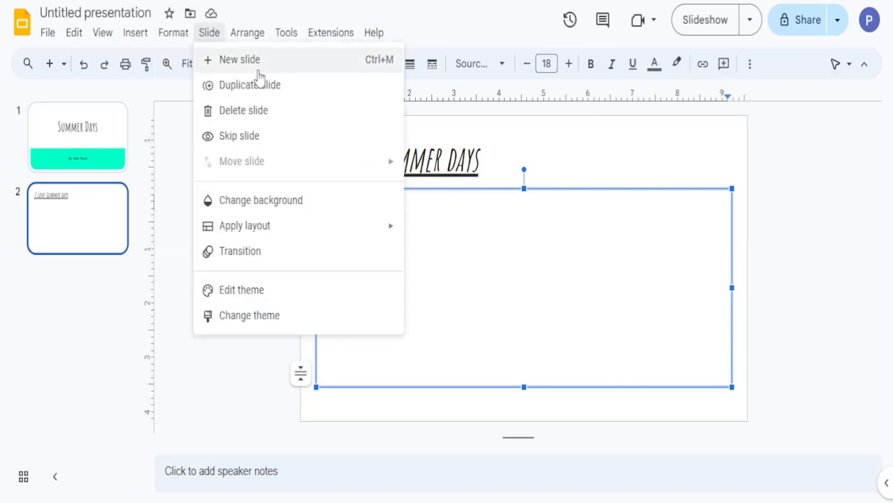
left_click(171, 33)
left_click(173, 33)
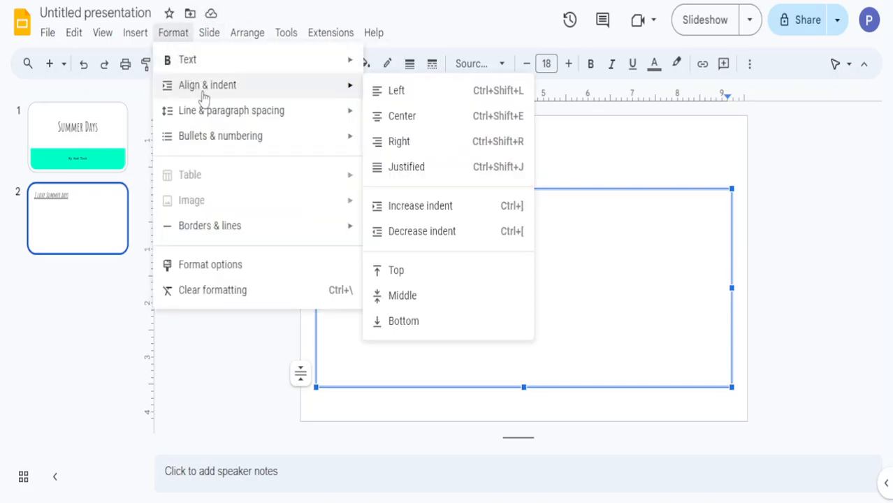
mouse_move(237, 120)
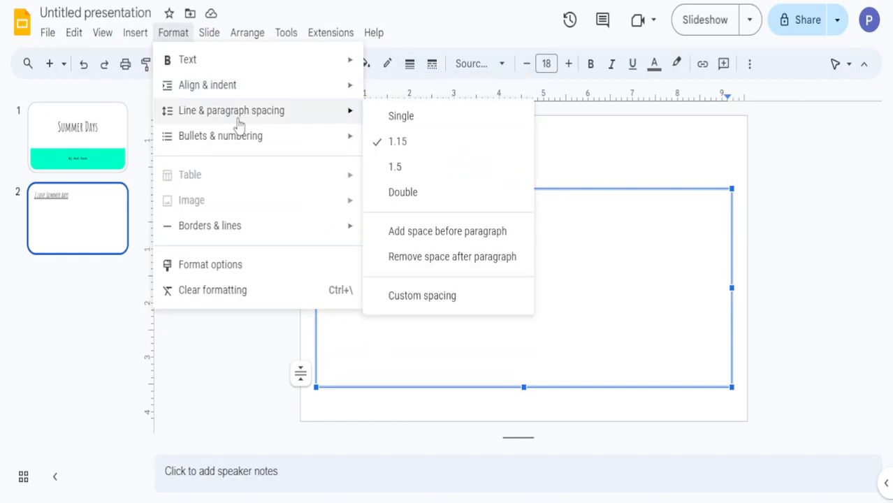
mouse_move(267, 144)
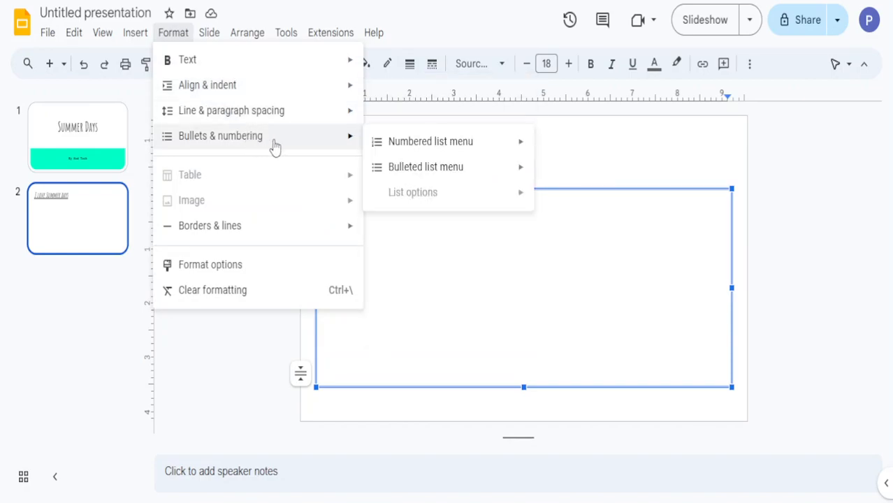
mouse_move(254, 237)
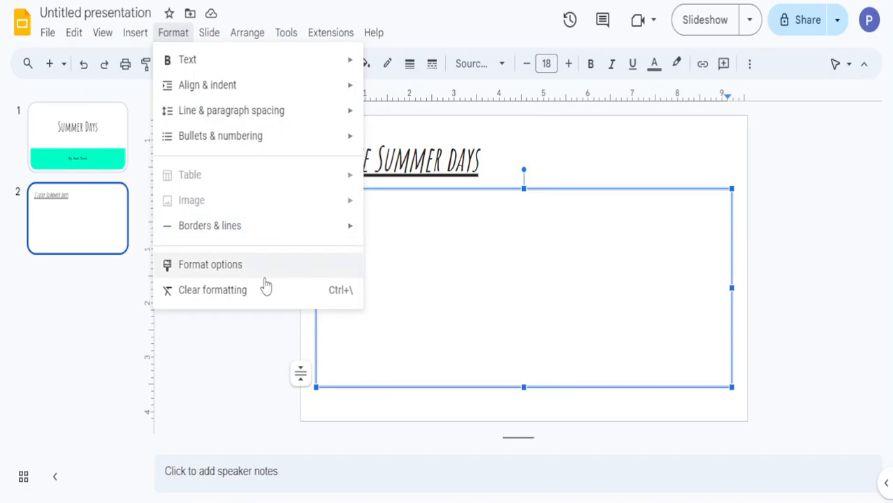
mouse_move(134, 33)
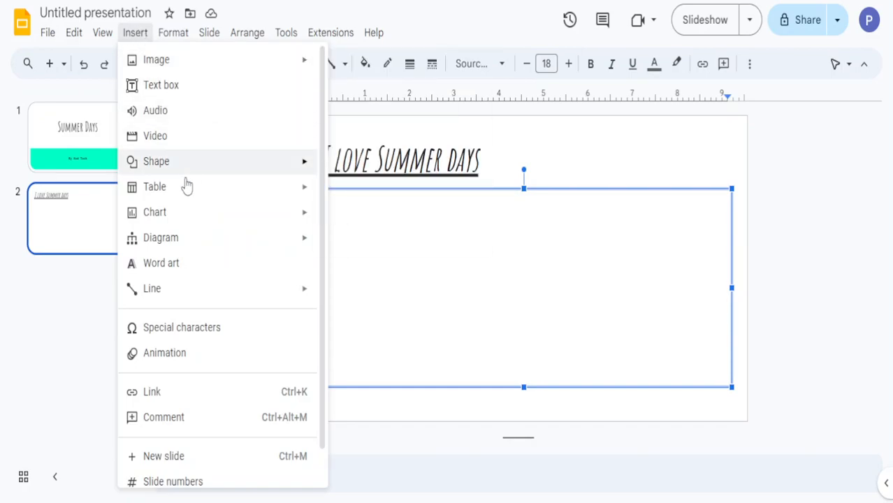
mouse_move(217, 191)
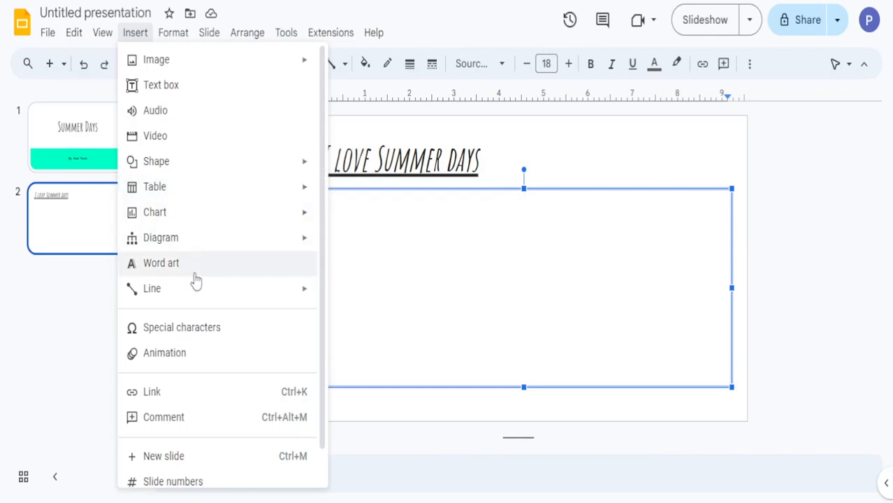
- View both slides together in grid view and return to the single-slide editing view
left_click(104, 33)
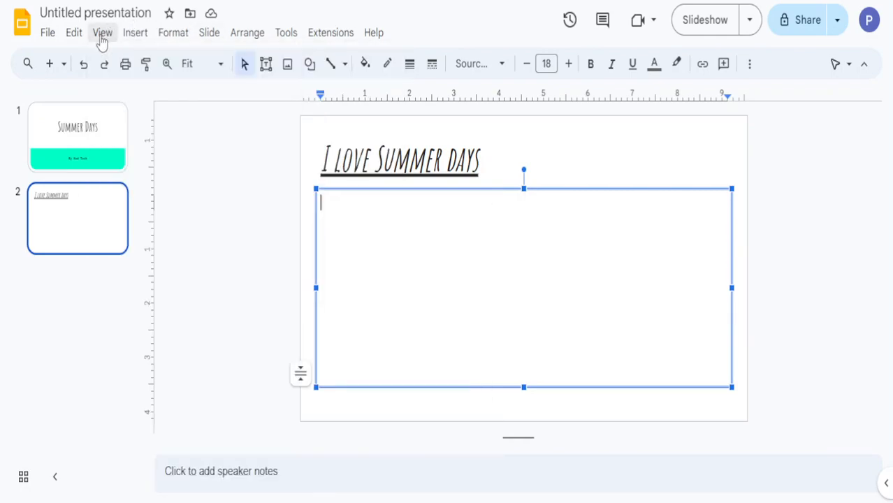
left_click(103, 33)
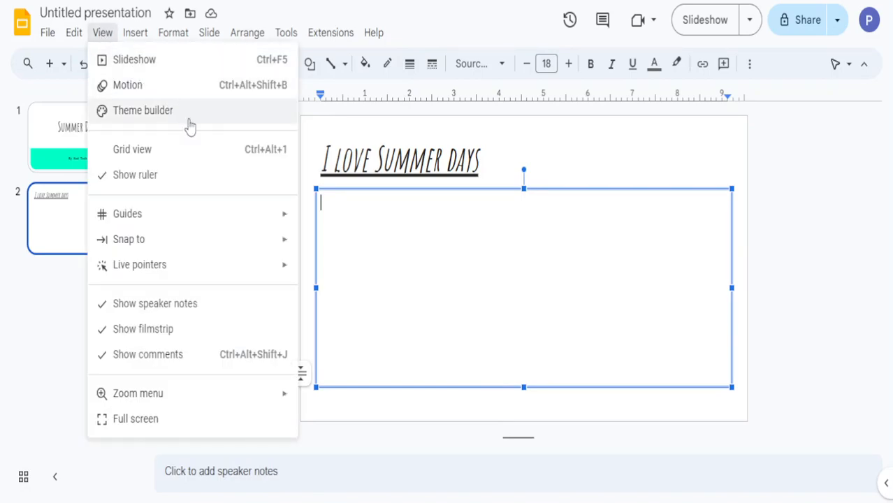
left_click(180, 150)
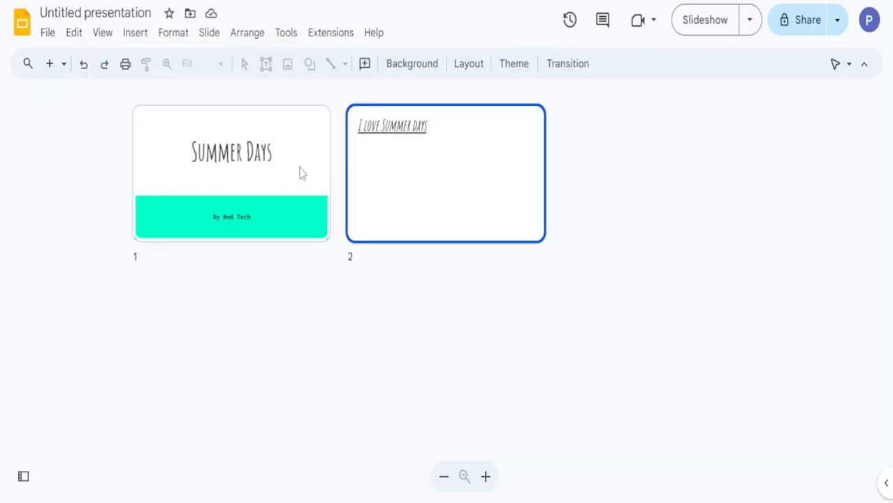
left_click(107, 34)
left_click(147, 153)
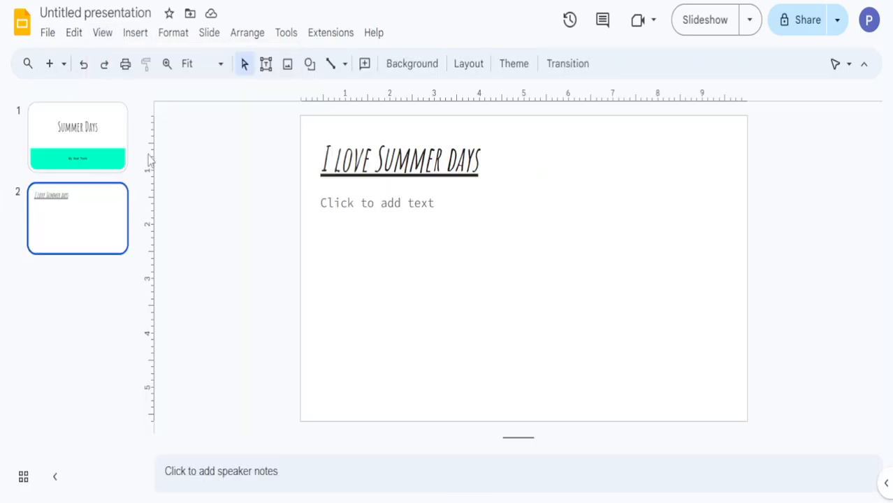
- Show the horizontal and vertical guides on the second slide
left_click(126, 33)
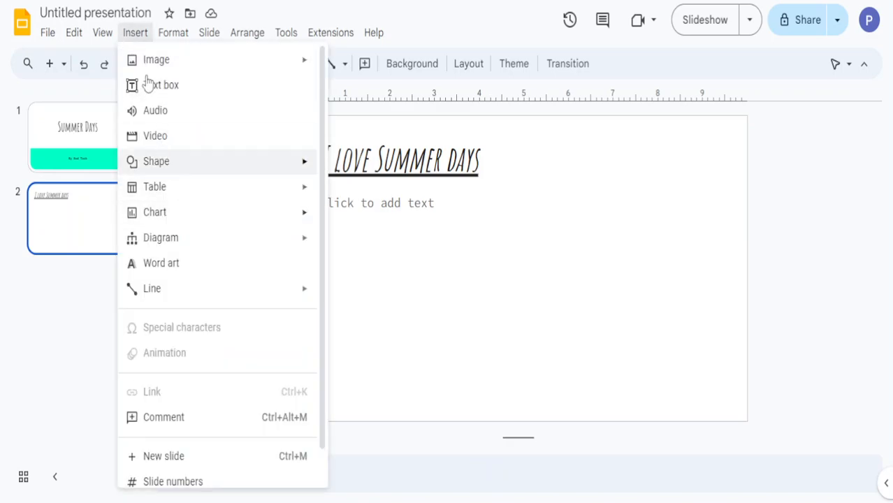
left_click(104, 35)
left_click(105, 38)
left_click(106, 36)
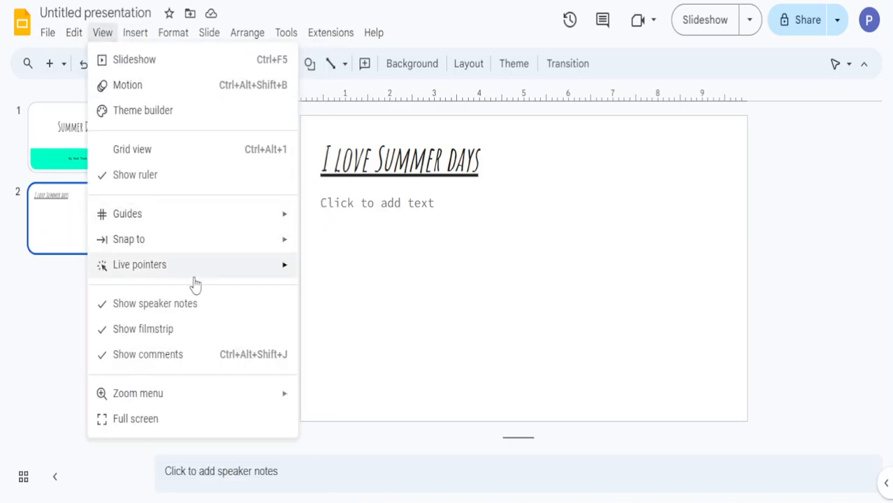
mouse_move(194, 278)
mouse_move(285, 229)
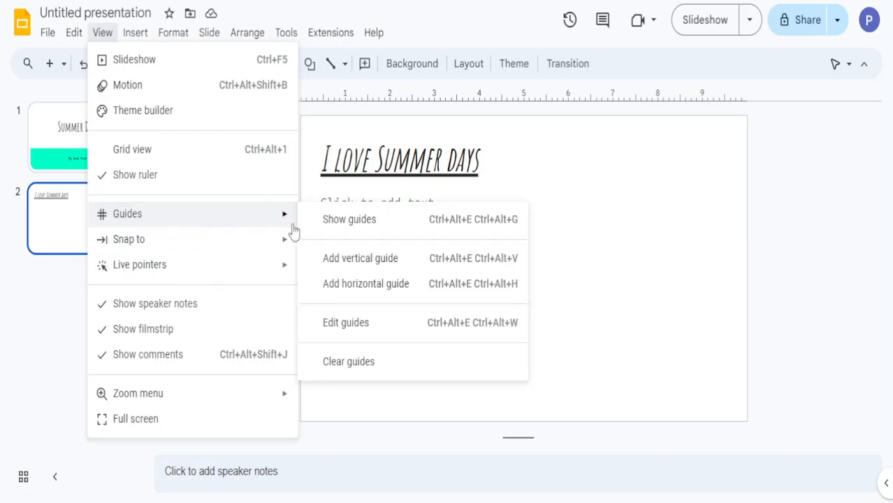
left_click(320, 225)
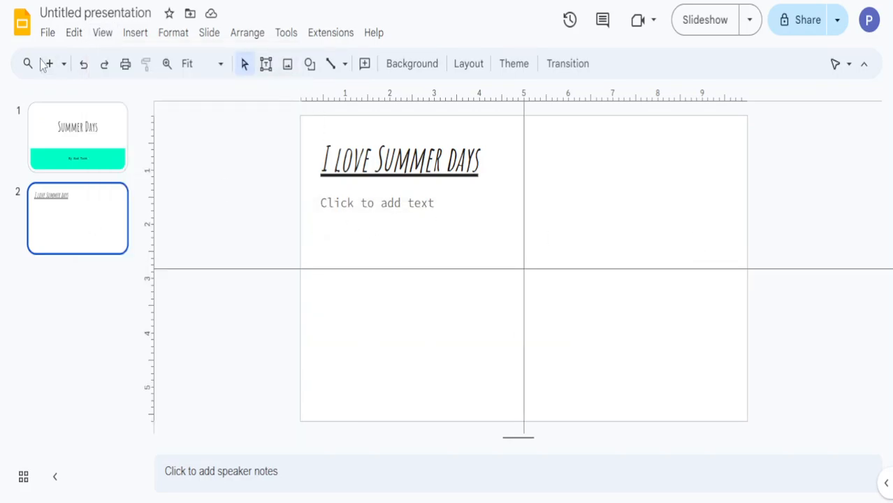
- Hide the guides on the second slide
left_click(110, 39)
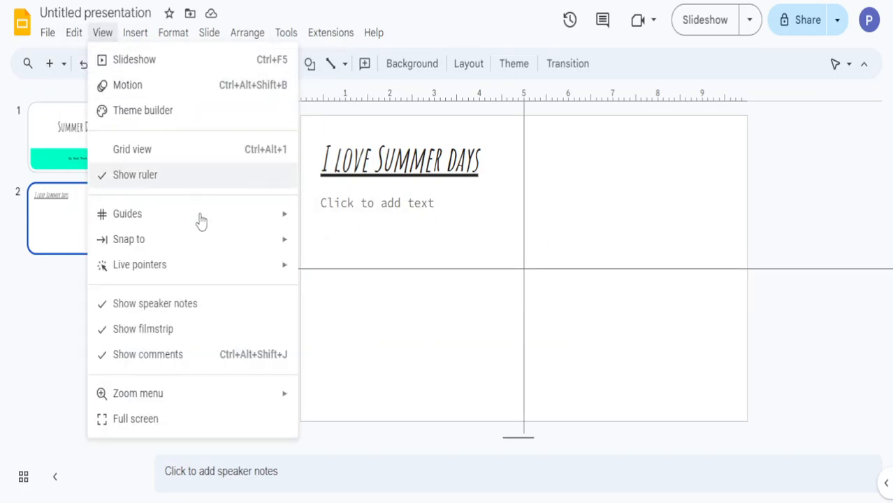
mouse_move(237, 217)
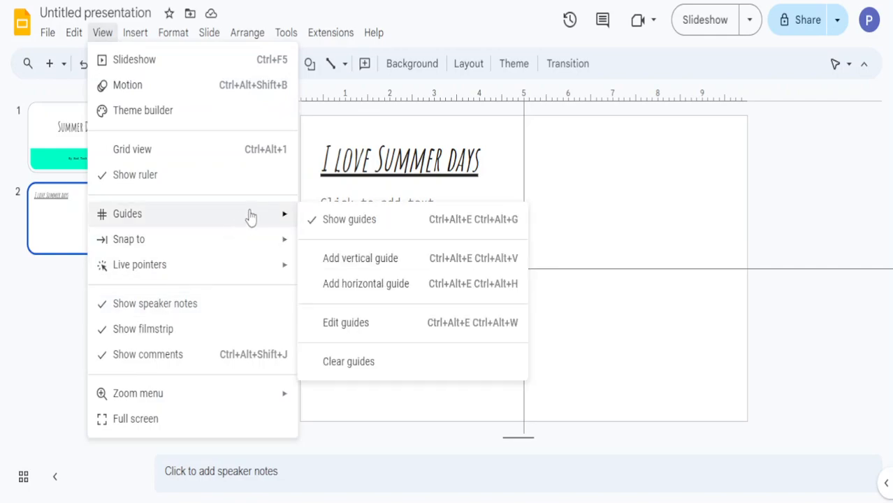
left_click(325, 200)
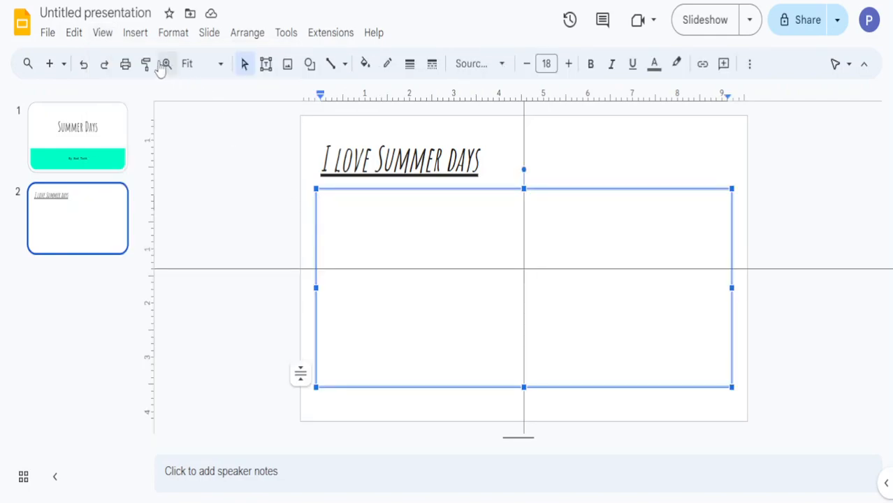
left_click(81, 35)
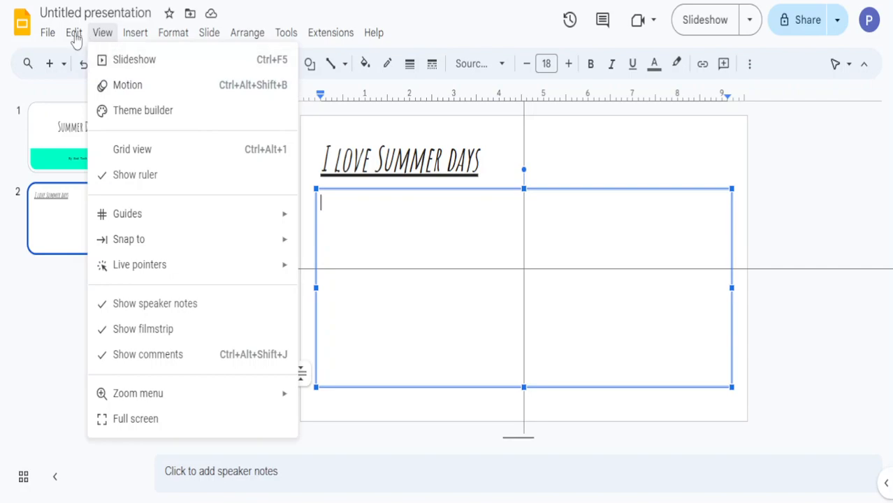
left_click(77, 39)
left_click(76, 39)
mouse_move(103, 40)
left_click(460, 211)
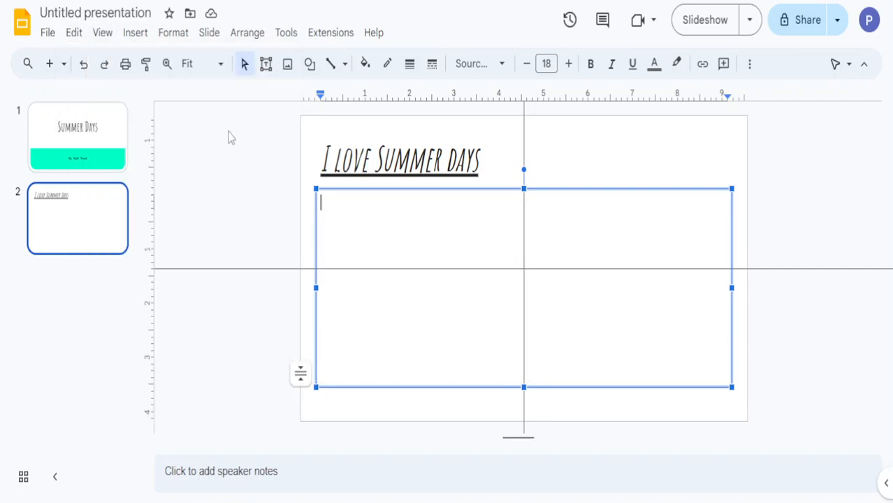
left_click(102, 33)
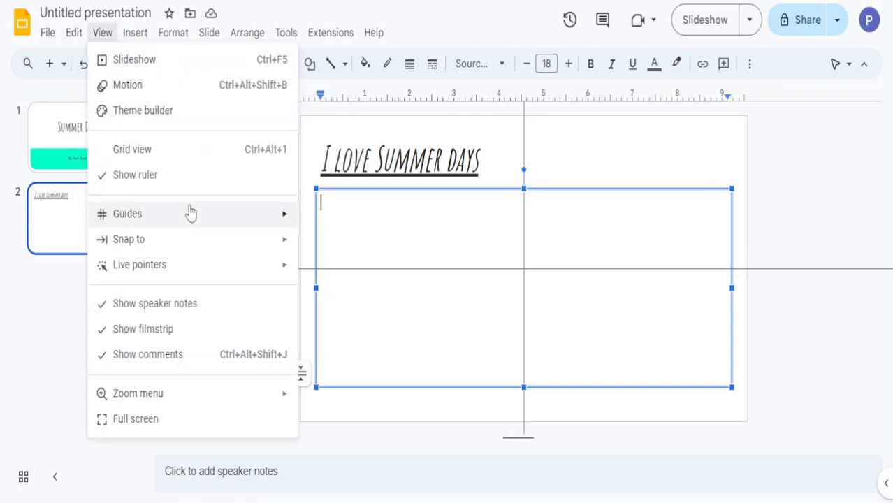
mouse_move(245, 223)
left_click(339, 229)
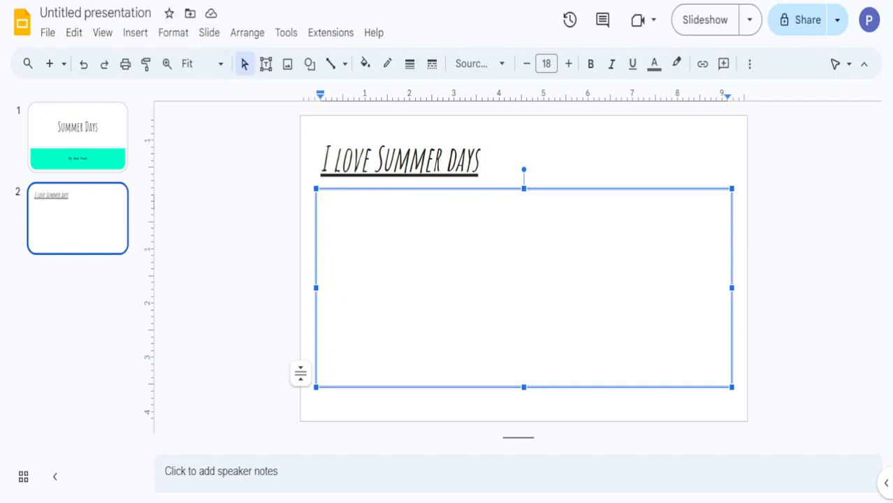
- Search the web for "google slides templates" in a new browser tab and open the Slidesgo site
key("ctrl+t")
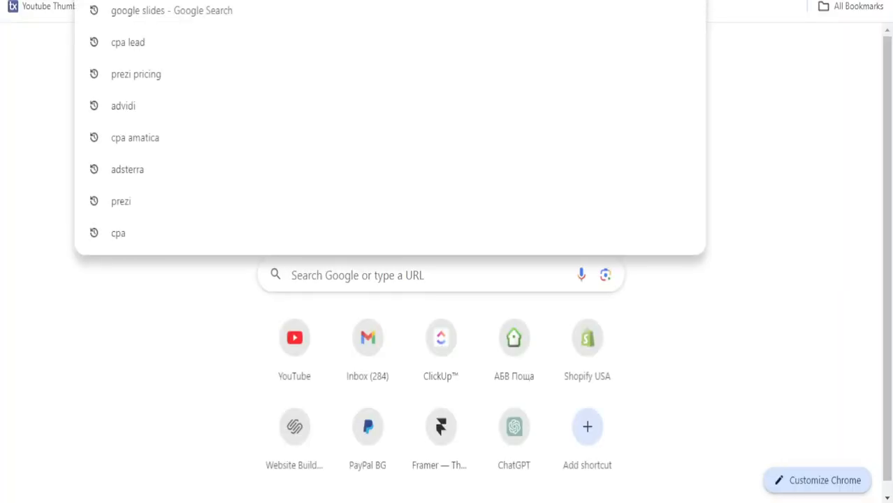
type("goo")
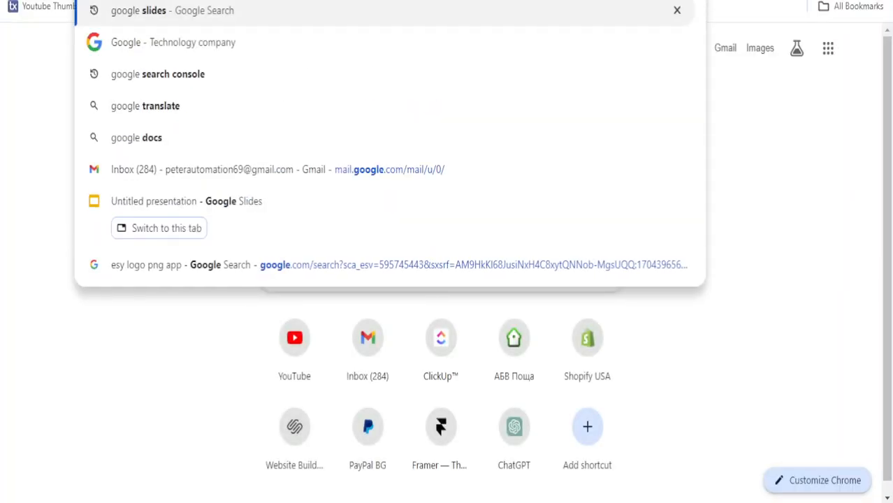
type("gle sli")
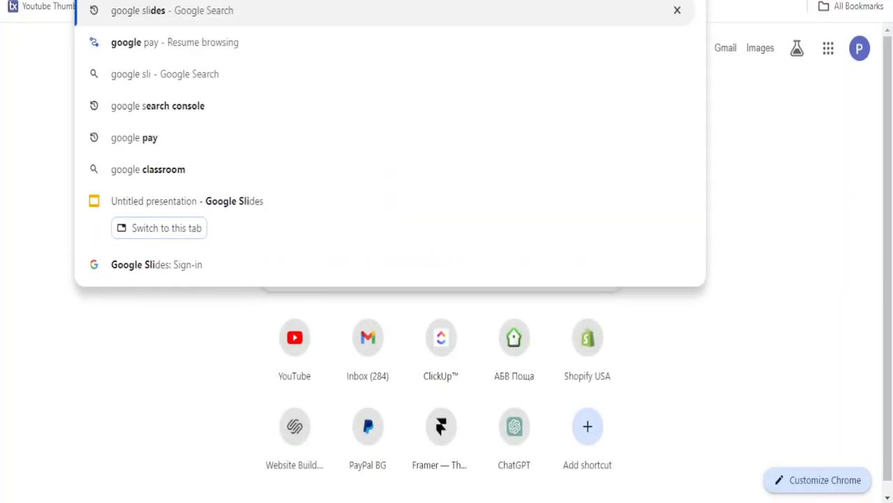
type("des")
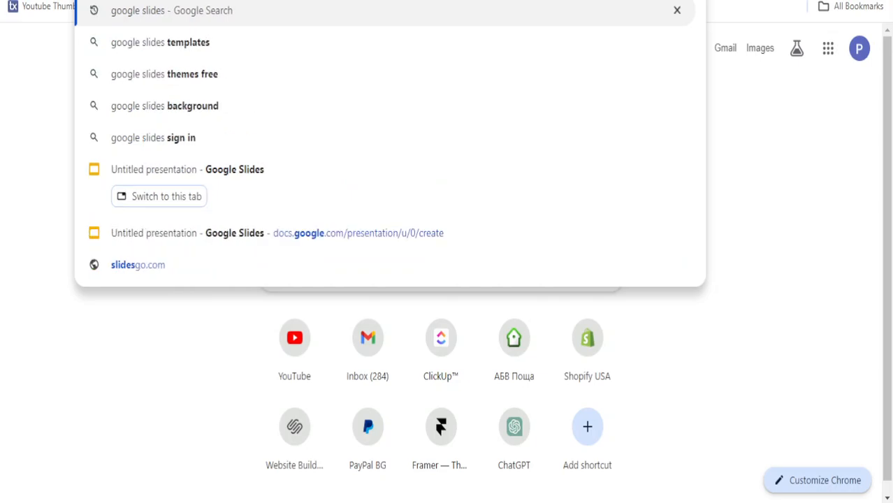
key("Return")
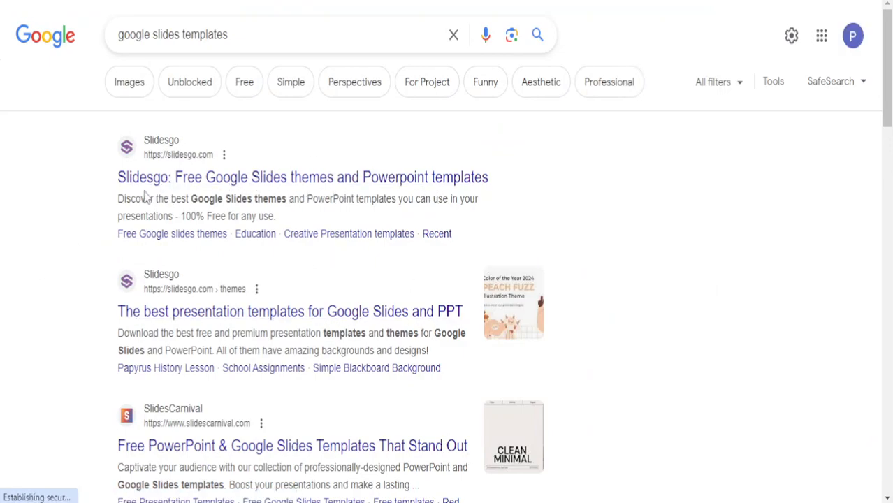
left_click(237, 176)
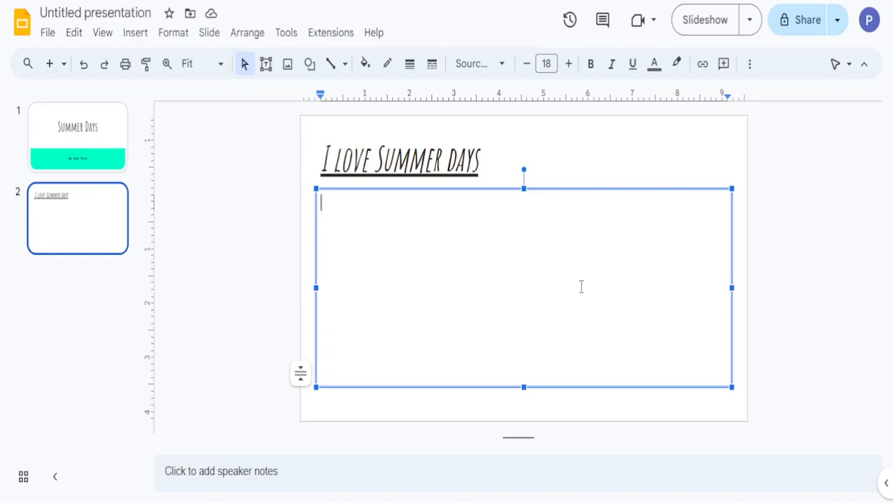
left_click(321, 35)
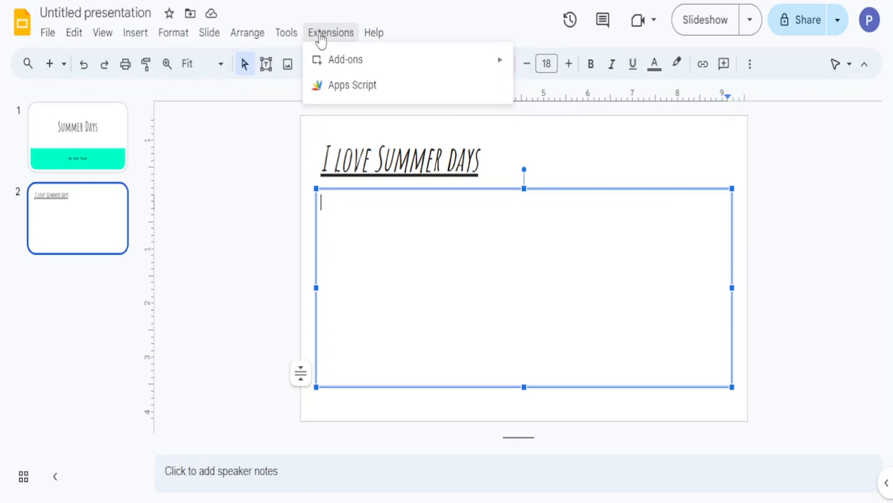
mouse_move(364, 36)
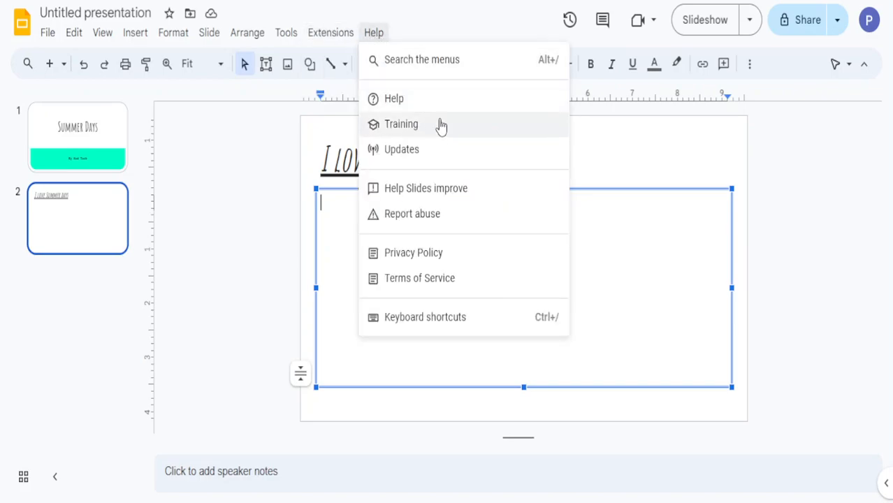
left_click(278, 245)
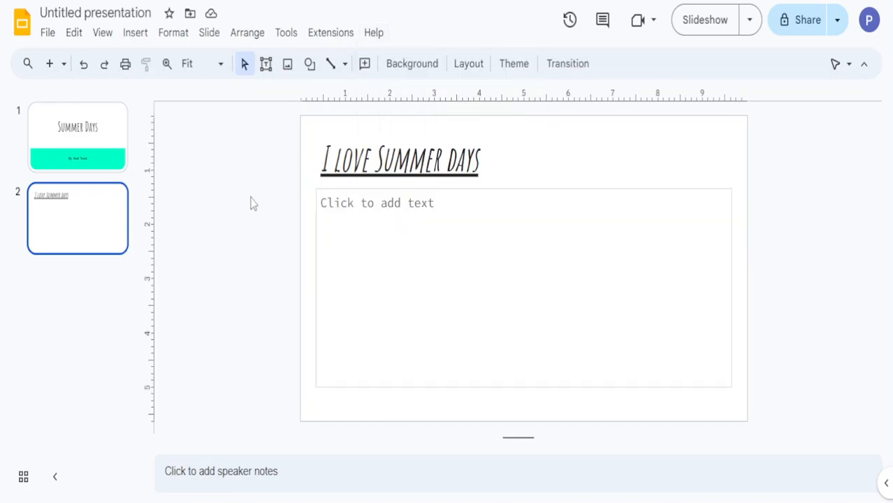
left_click(292, 35)
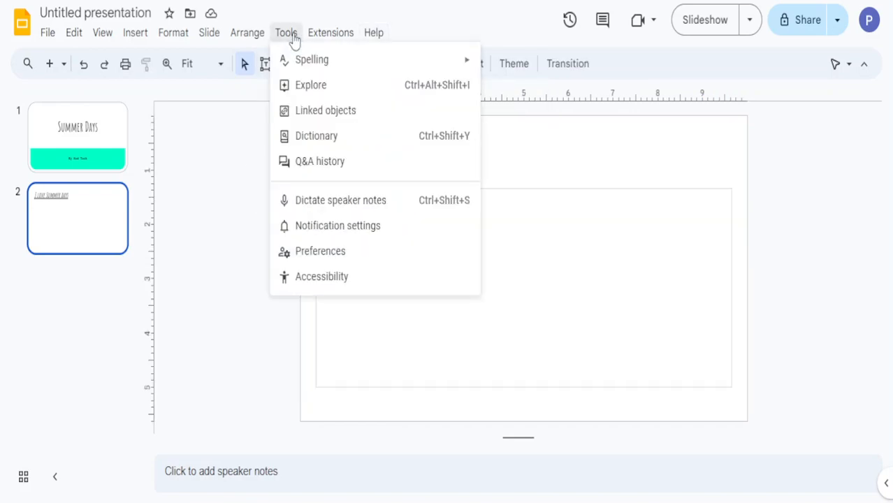
left_click(262, 34)
left_click(261, 34)
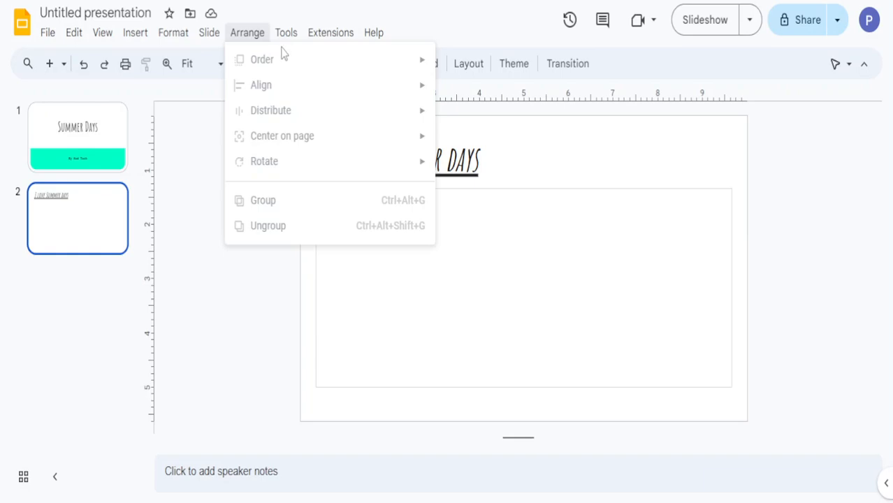
left_click(521, 257)
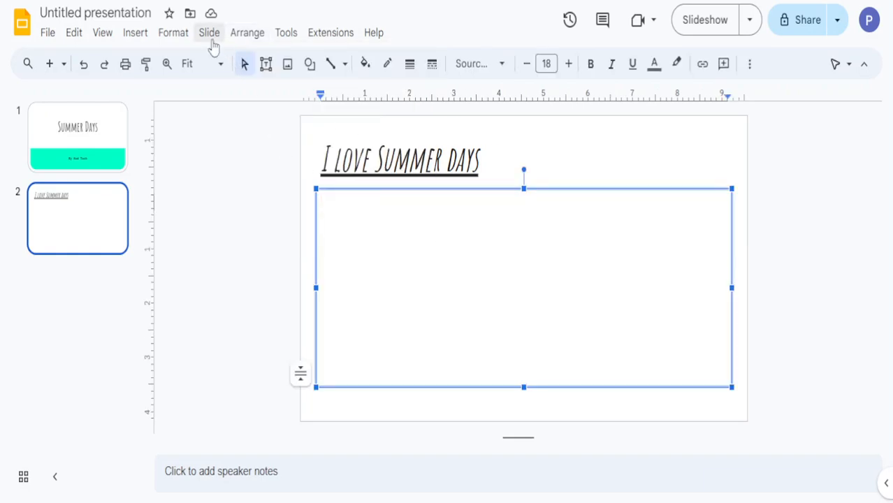
- Apply the Main point layout to the second slide
left_click(210, 36)
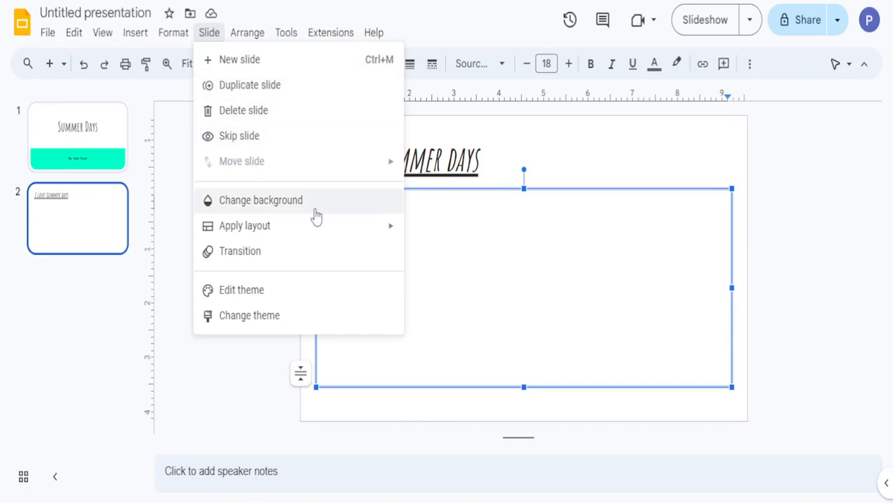
mouse_move(309, 236)
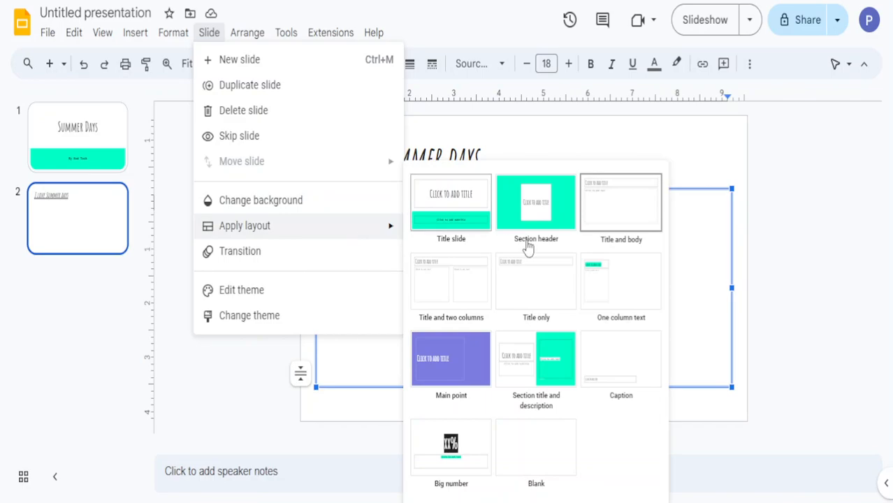
left_click(477, 389)
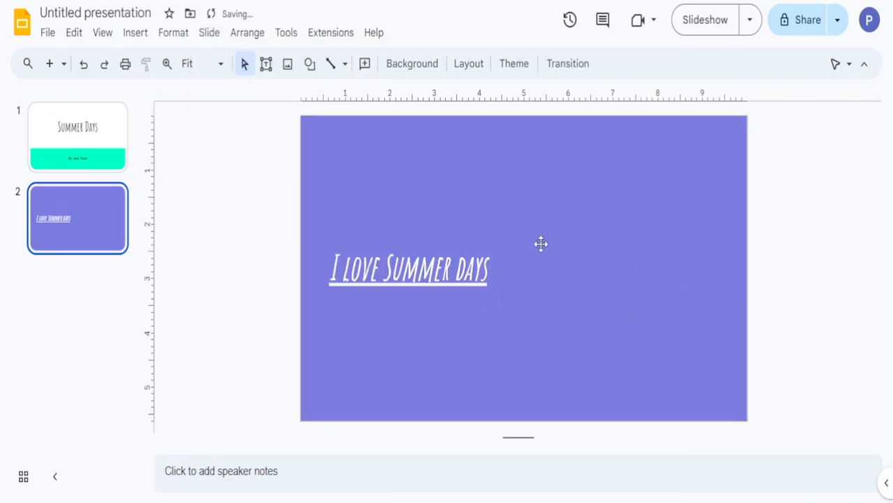
- Move the "I love Summer days" title box up so its text sits near the upper edge of the slide
left_click(516, 252)
left_click_drag(501, 268, 488, 182)
double_click(536, 233)
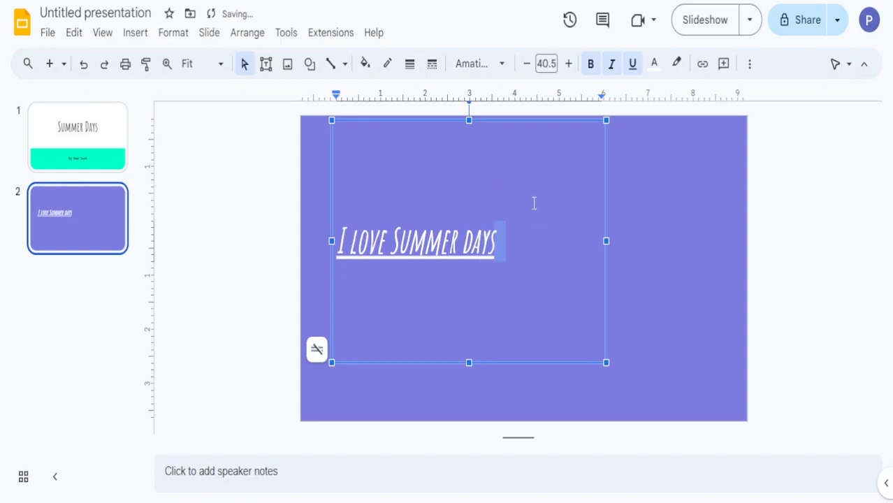
left_click(590, 181)
left_click(615, 181)
left_click(602, 164)
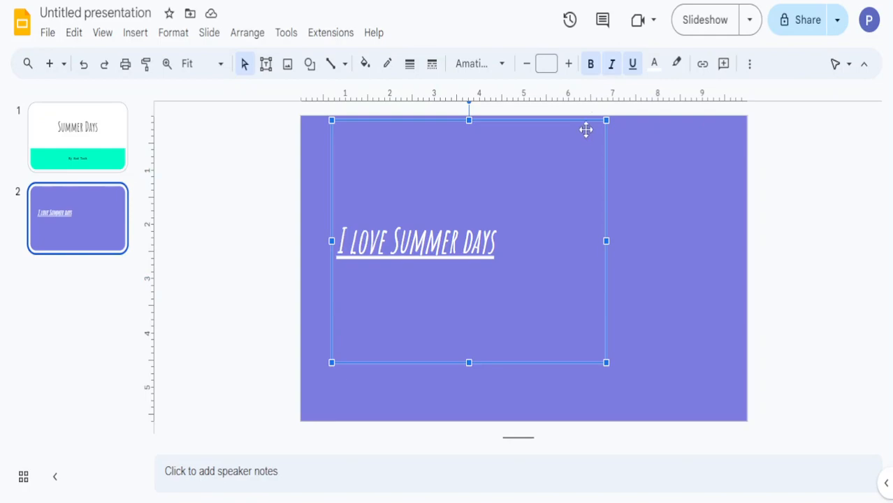
left_click_drag(590, 152, 587, 131)
left_click_drag(586, 169, 588, 131)
- Insert a text box about 6.8 inches wide and 3.3 inches tall below the title on the second slide
right_click(422, 318)
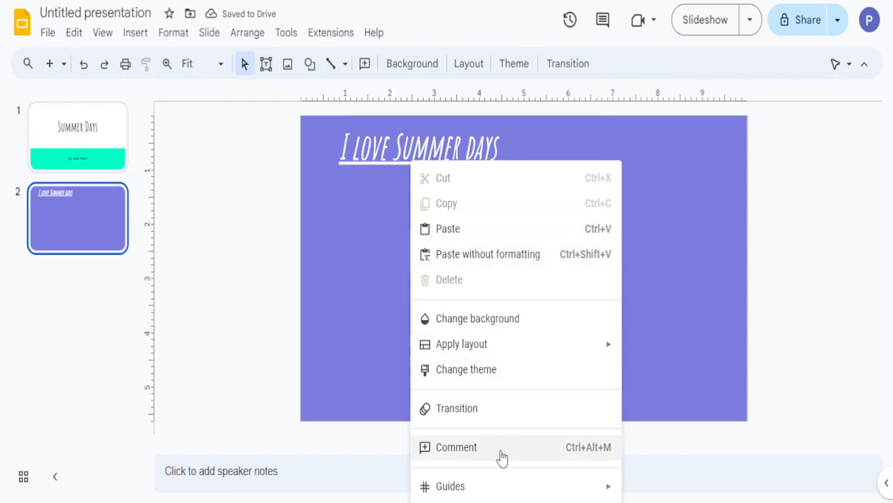
left_click(256, 211)
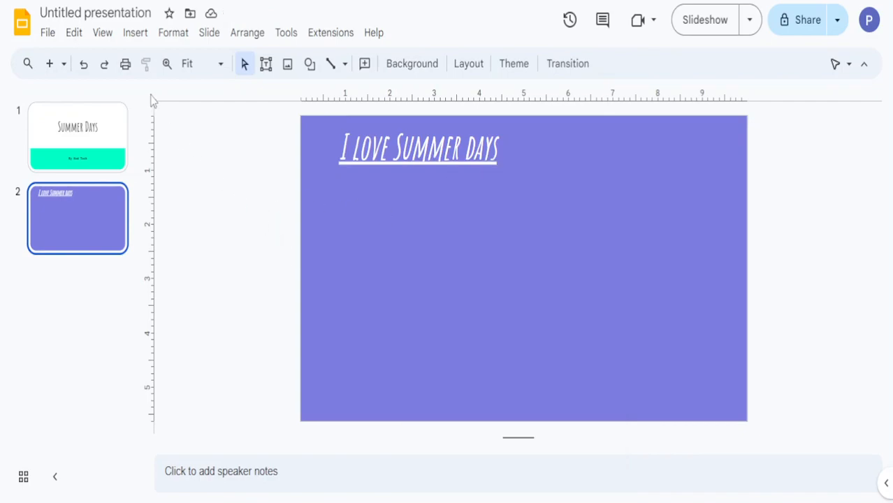
left_click(74, 33)
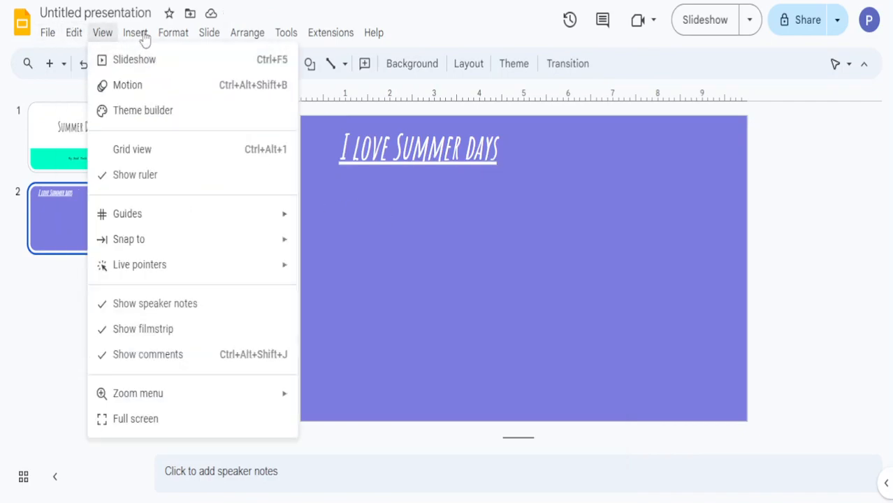
left_click(136, 33)
left_click(136, 33)
left_click(155, 84)
left_click_drag(352, 197, 655, 378)
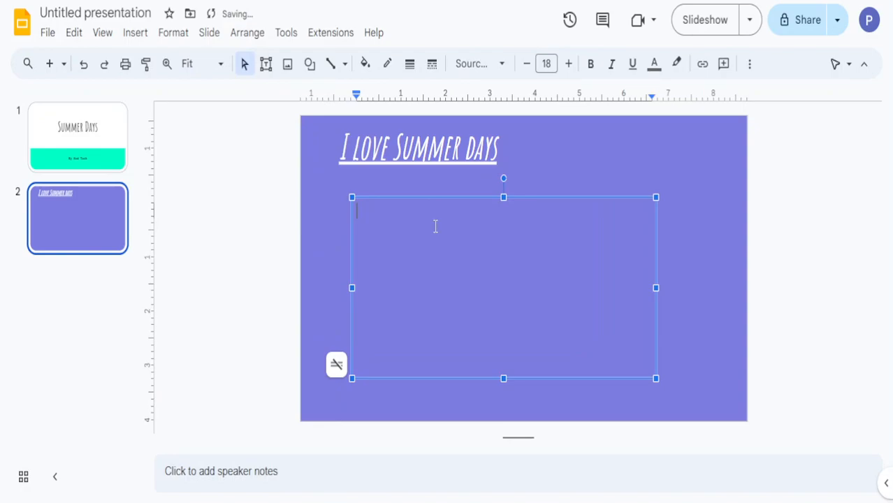
- Set the new text box's font size to 21 and enter "One of the reasons i love summer is because i love swimming"
left_click(568, 64)
left_click(568, 65)
left_click(568, 65)
type("One Of")
key("BackSpace")
type("of the er")
type("a")
type("ns")
key("BackSpace")
key("BackSpace")
type("sons i love summer is beca")
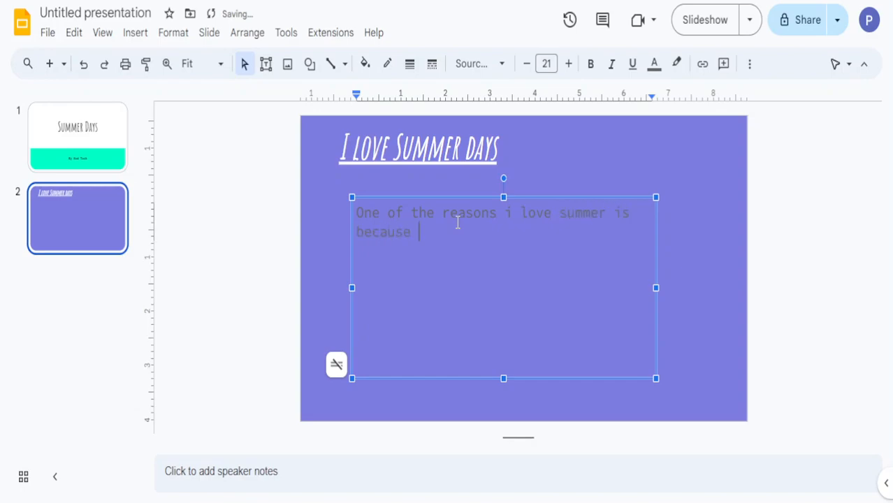
type("use i love swimming")
left_click(723, 234)
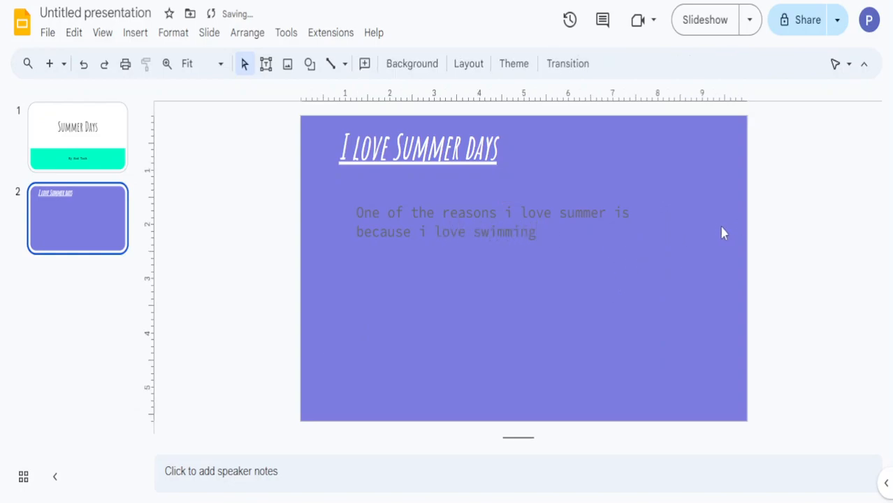